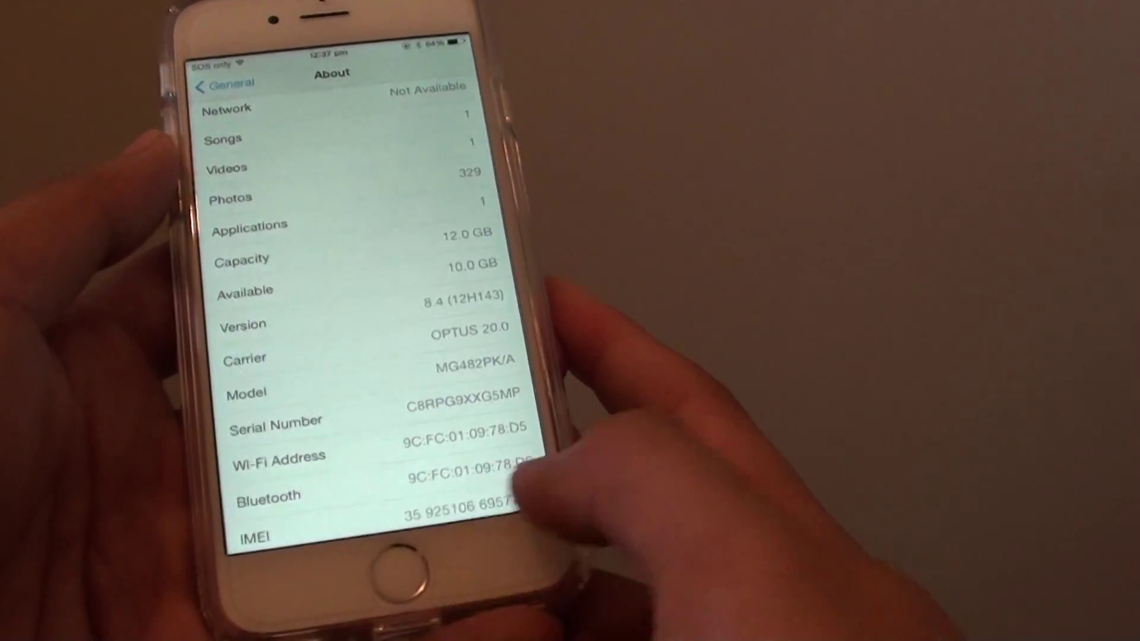
# Step: Exit Settings from the About page with the Home button
pyautogui.click(406, 541)
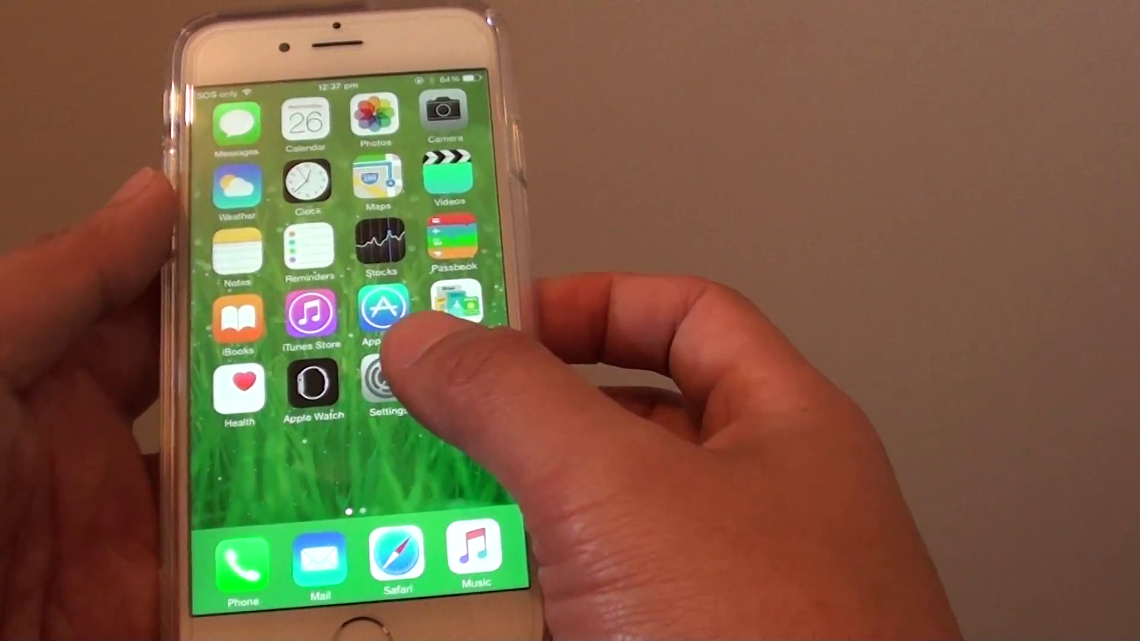
# Step: Reopen Settings and go through General to the About page showing 12.0 GB capacity
pyautogui.click(411, 361)
pyautogui.click(352, 223)
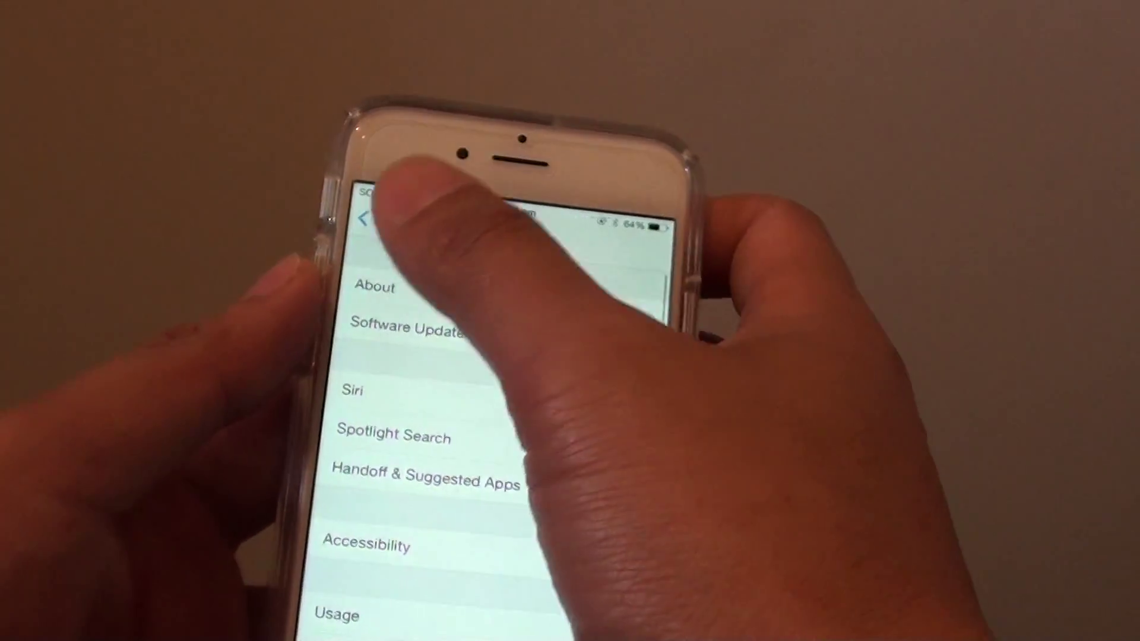
pyautogui.click(363, 220)
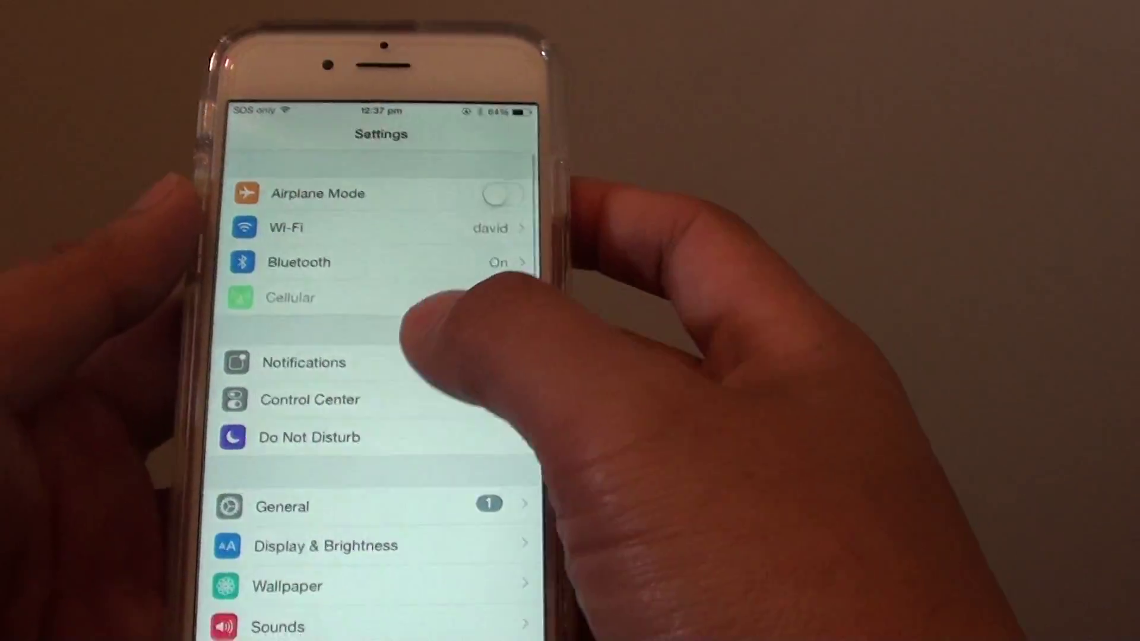
pyautogui.click(357, 477)
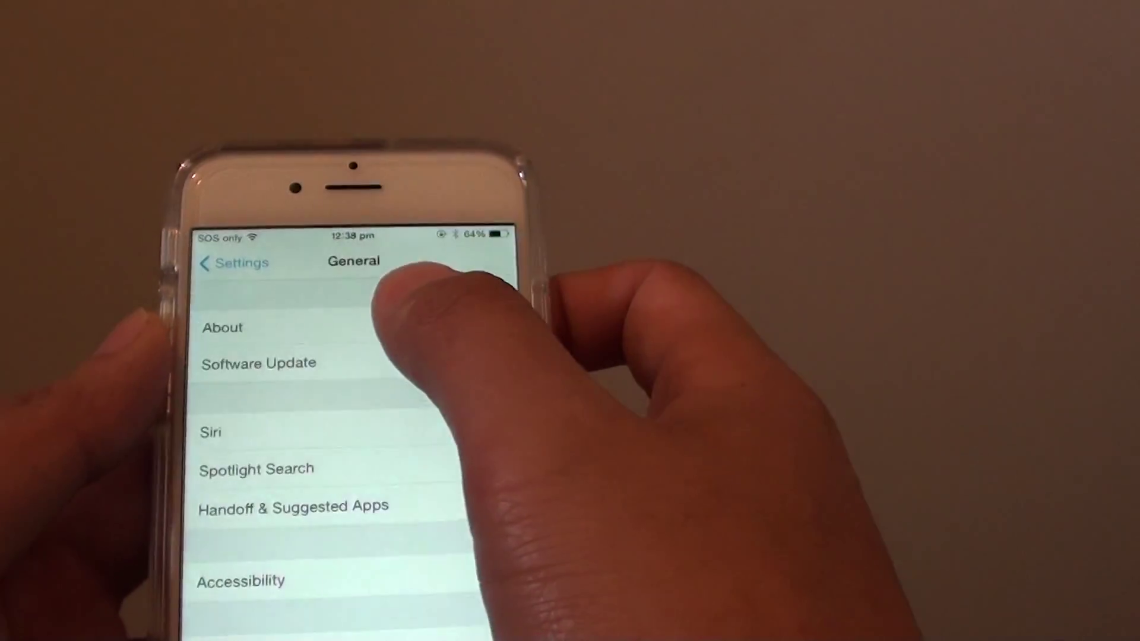
pyautogui.click(356, 190)
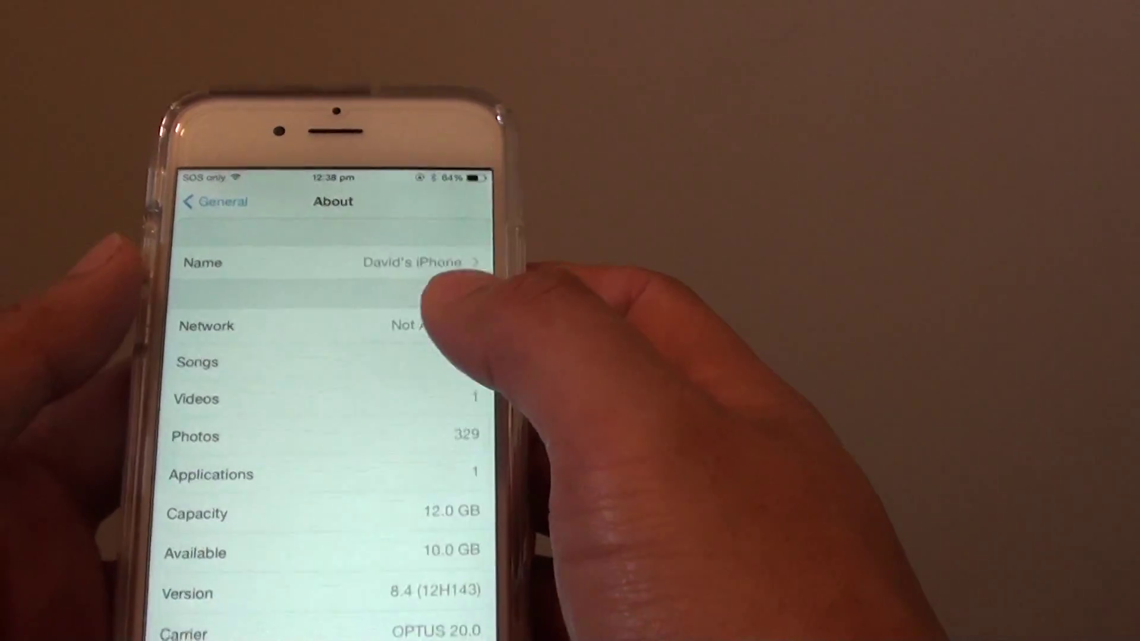